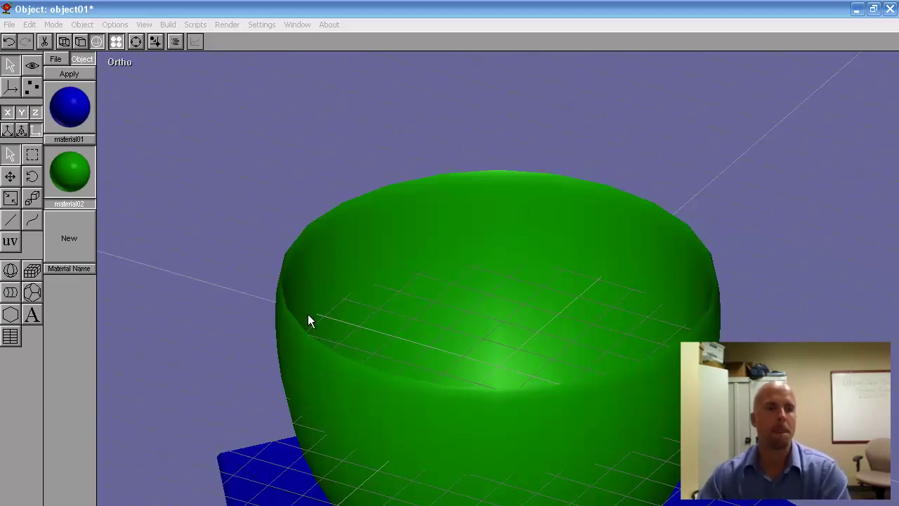
# Step: Switch to the Front view and type the creator's name as outline text above the bowl
pyautogui.click(121, 65)
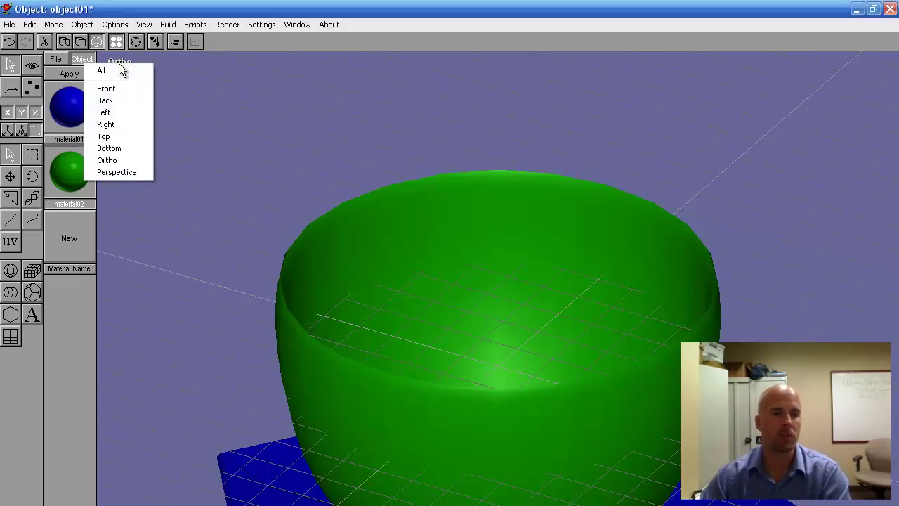
pyautogui.click(123, 88)
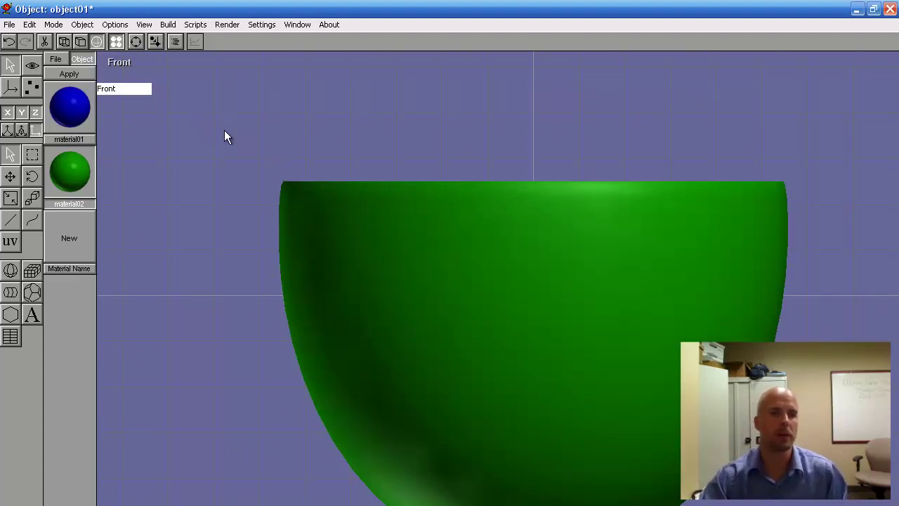
pyautogui.click(32, 315)
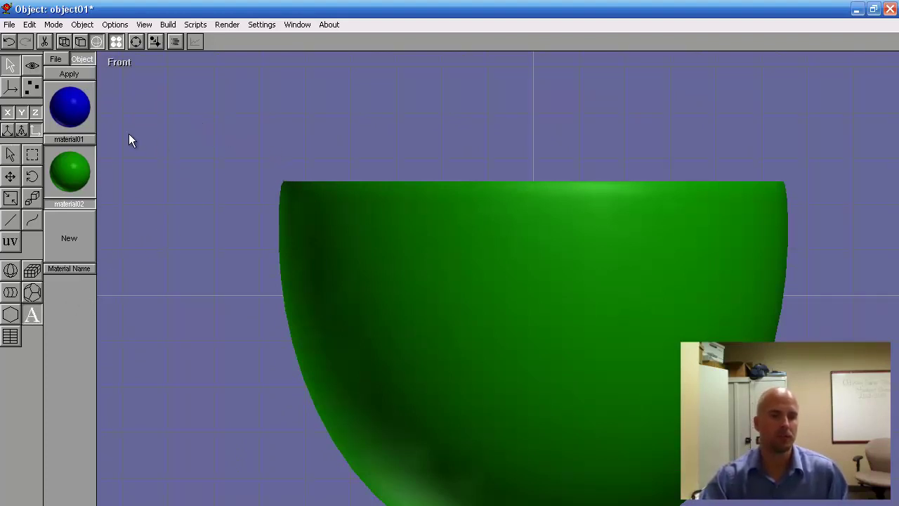
pyautogui.click(209, 108)
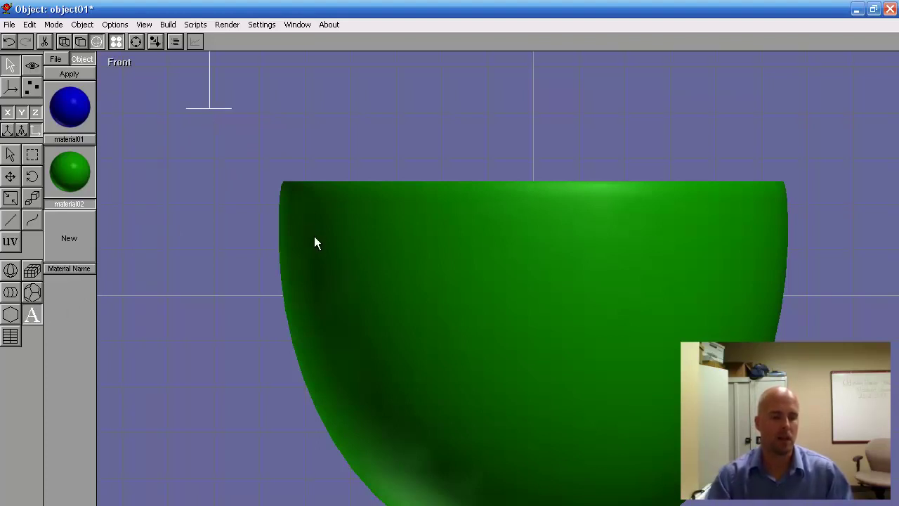
pyautogui.write('Matt')
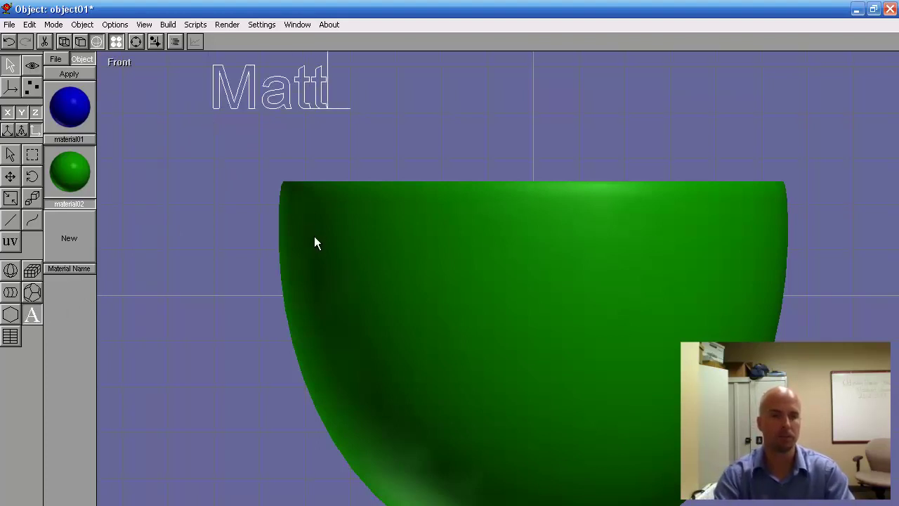
pyautogui.write(' Ladwig')
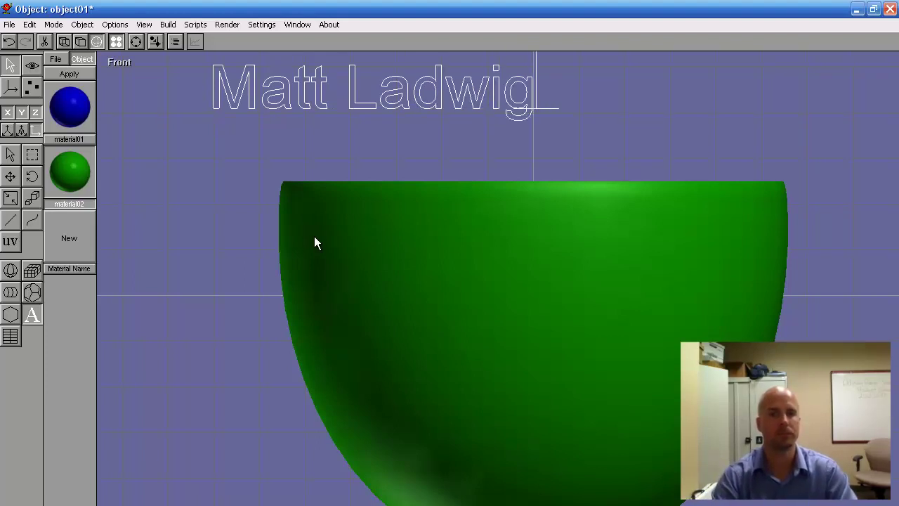
# Step: Extrude the name text with length 5, then orbit to see its depth
pyautogui.click(169, 25)
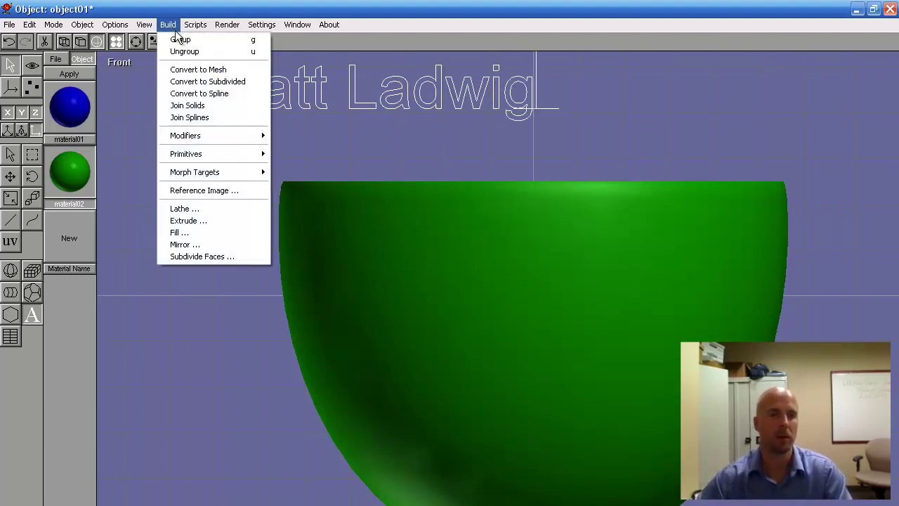
pyautogui.click(194, 220)
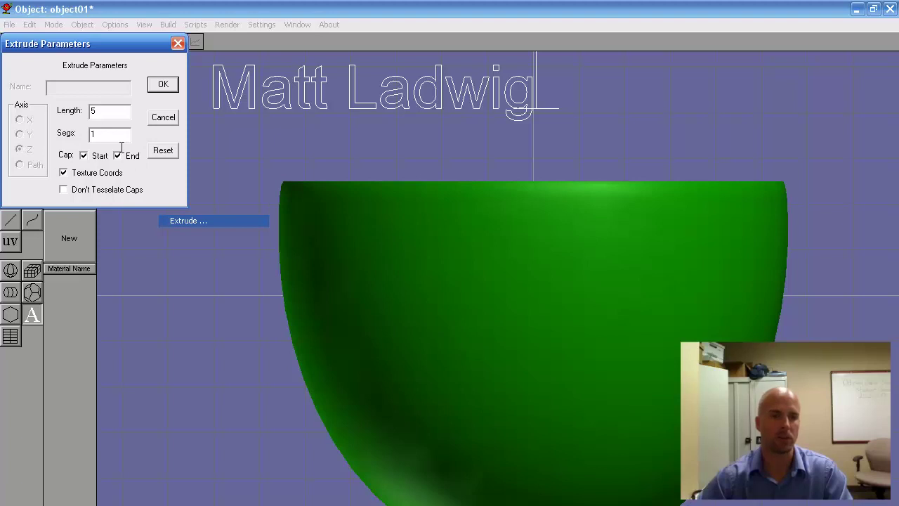
pyautogui.click(163, 85)
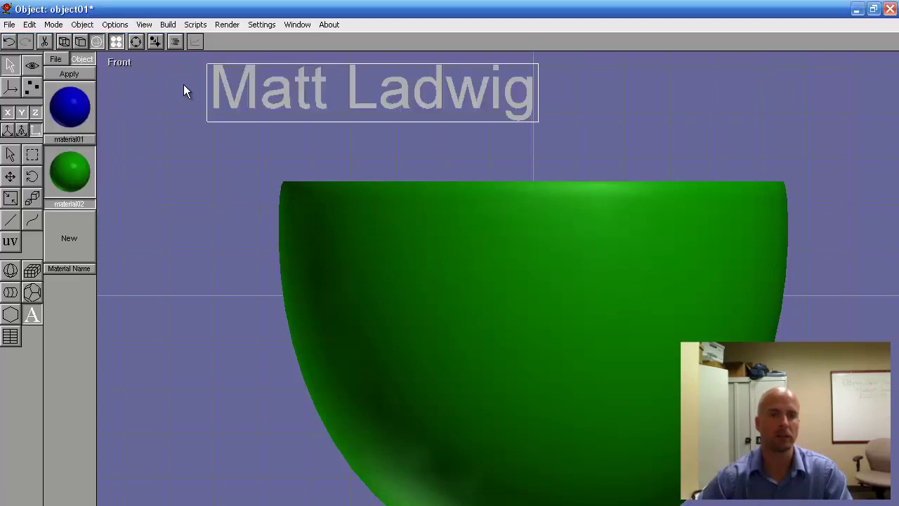
pyautogui.click(136, 42)
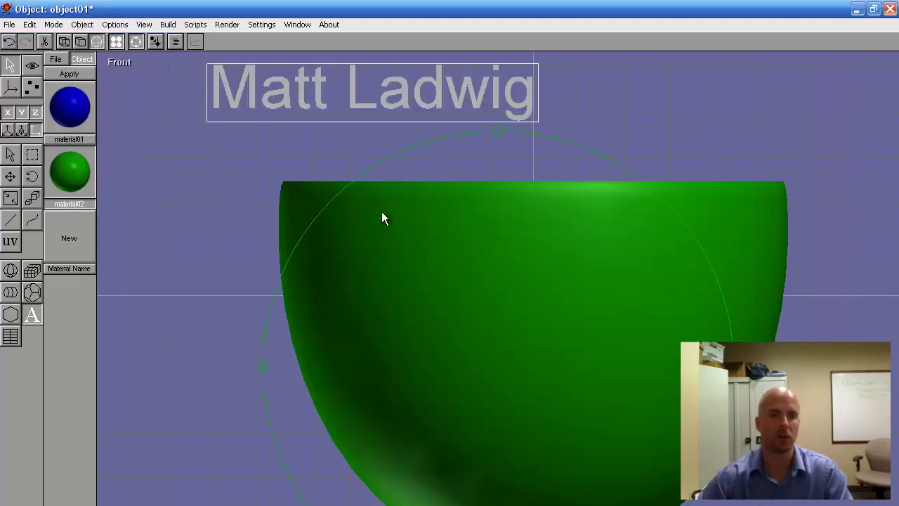
pyautogui.moveTo(487, 251); pyautogui.dragTo(473, 266)
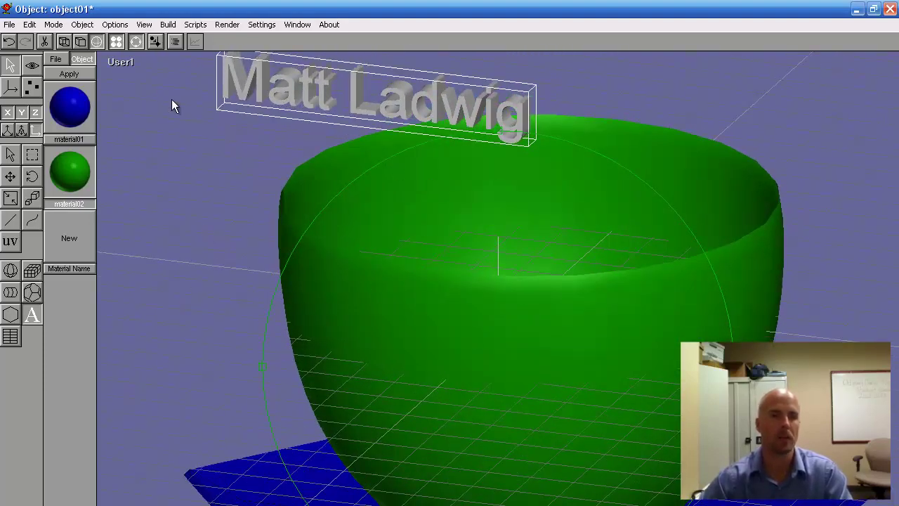
pyautogui.click(136, 42)
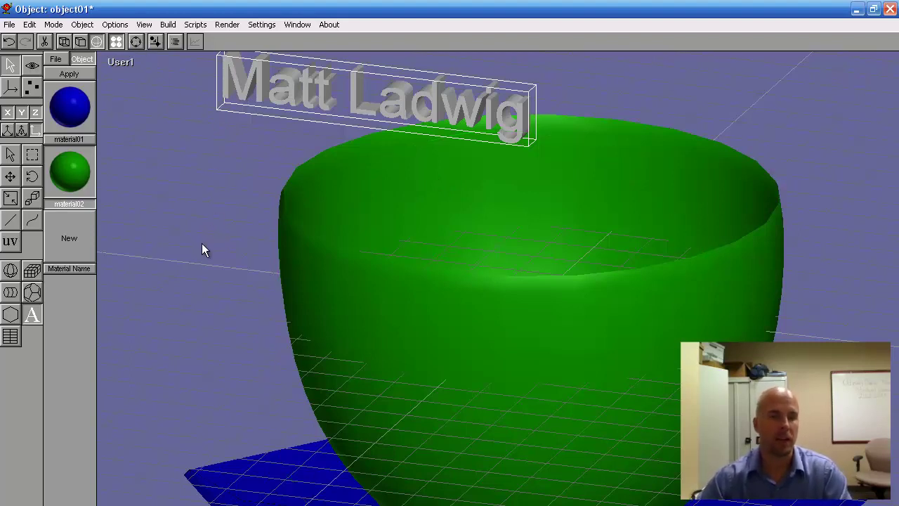
pyautogui.click(10, 24)
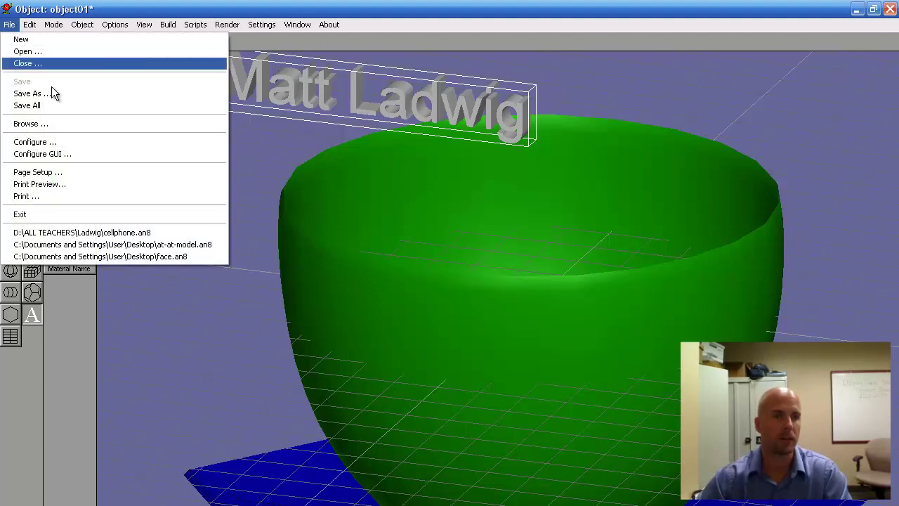
pyautogui.click(55, 93)
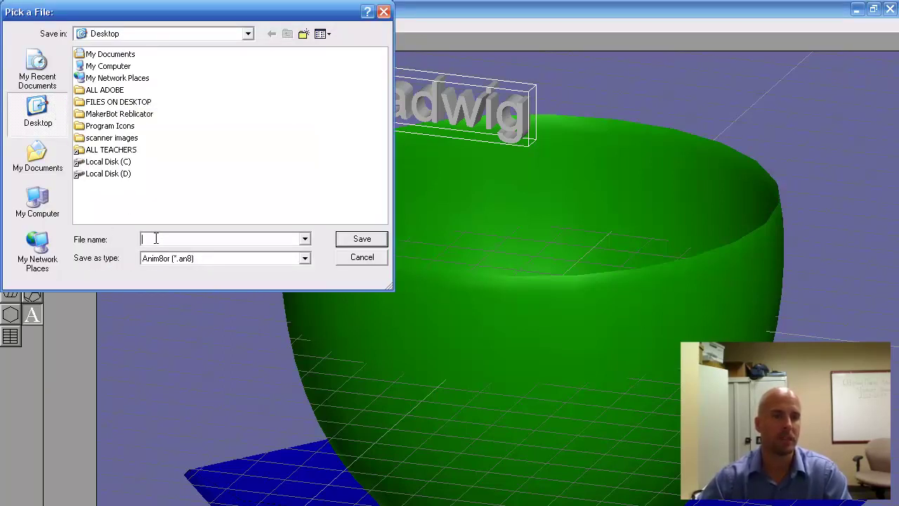
pyautogui.click(359, 265)
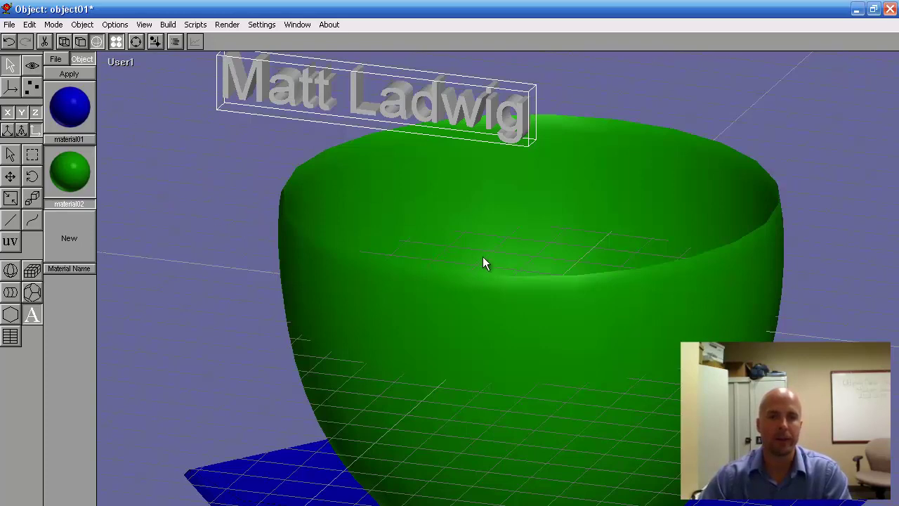
# Step: Orbit the view to a more level side angle on the bowl and lettering
pyautogui.click(136, 41)
pyautogui.moveTo(412, 225); pyautogui.dragTo(488, 287)
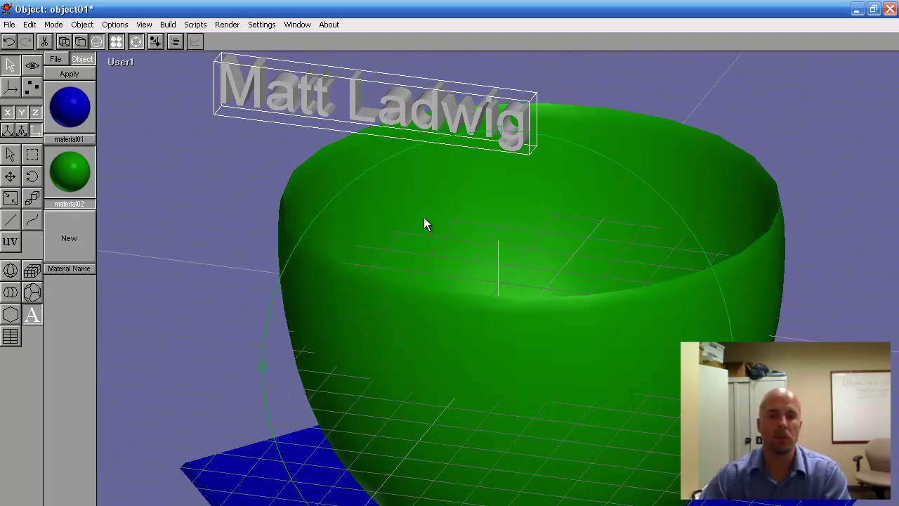
pyautogui.click(136, 43)
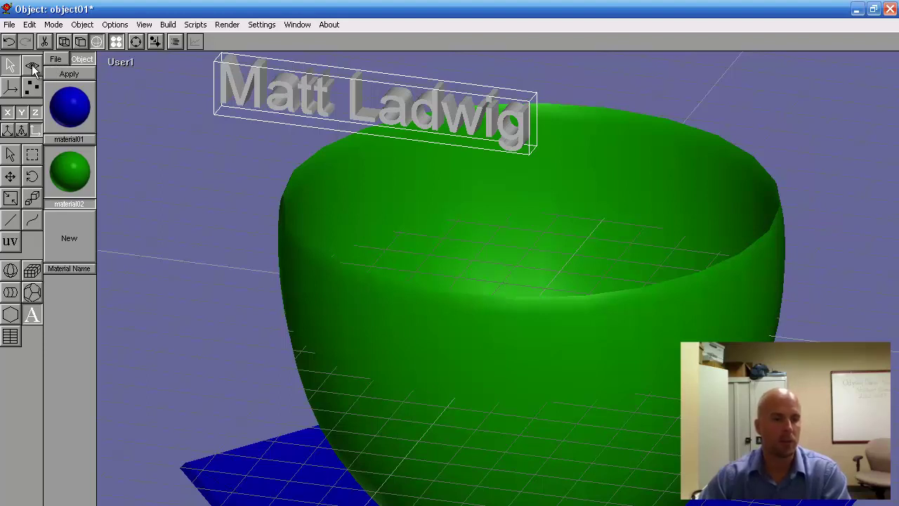
# Step: Zoom in on the green bowl and pan to frame it with the name text
pyautogui.click(32, 67)
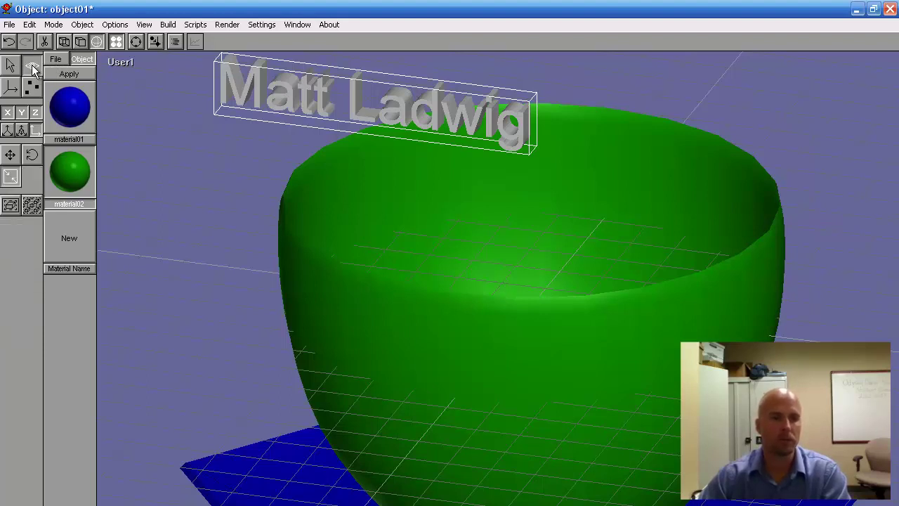
pyautogui.click(12, 178)
pyautogui.moveTo(452, 363); pyautogui.dragTo(464, 342)
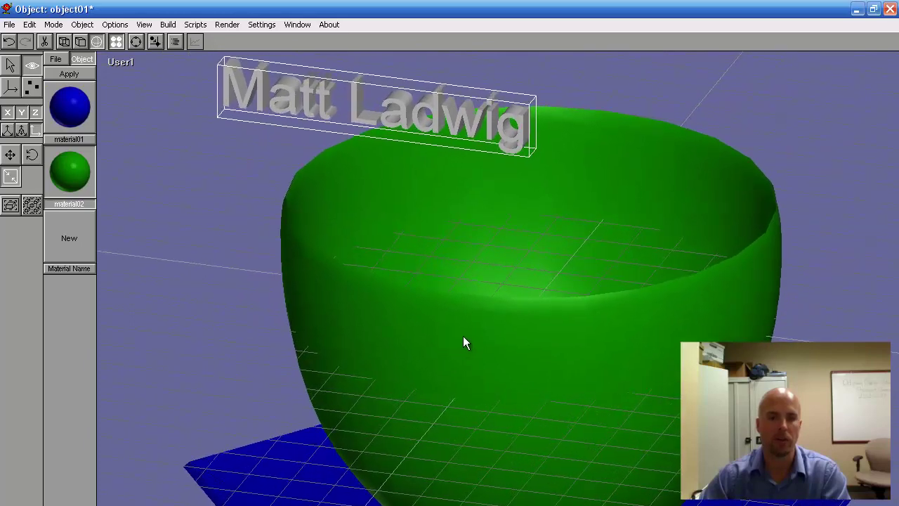
pyautogui.click(10, 155)
pyautogui.moveTo(430, 296); pyautogui.dragTo(483, 365)
pyautogui.click(10, 177)
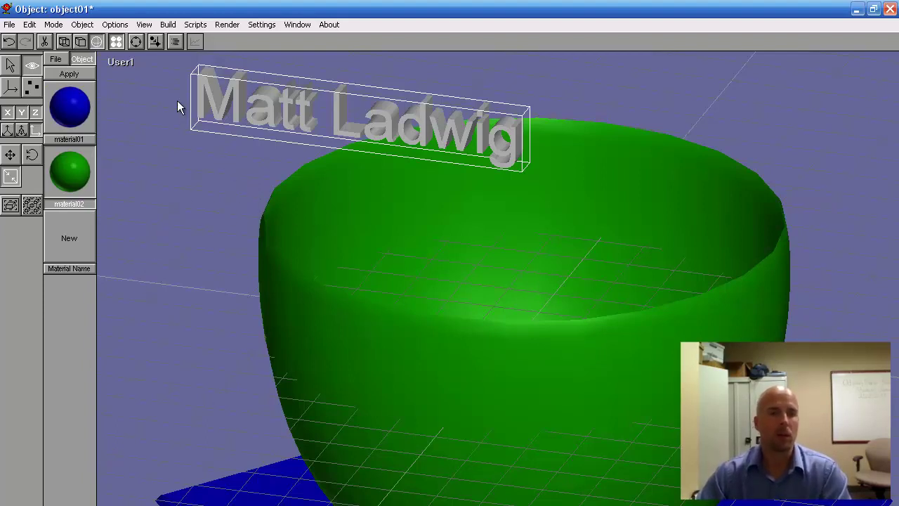
# Step: Render a 400×300 preview of the scene with antialiasing turned off
pyautogui.click(227, 26)
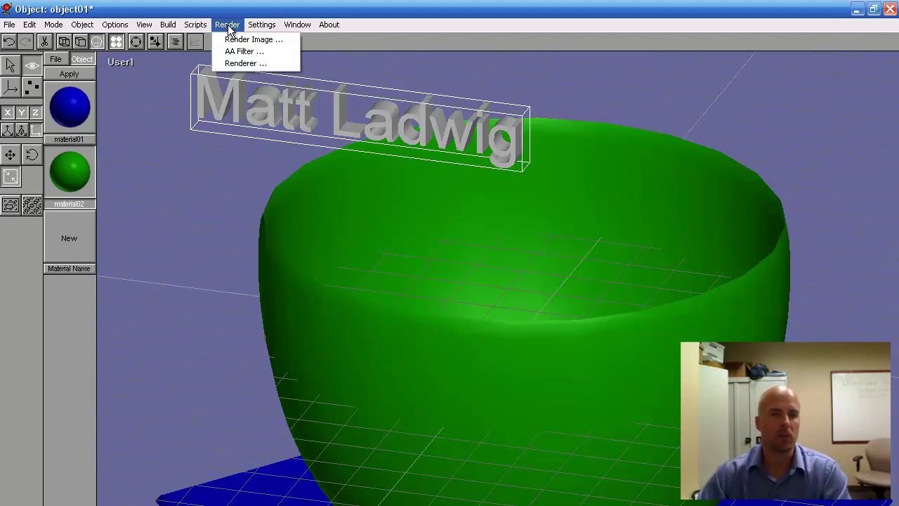
pyautogui.click(234, 40)
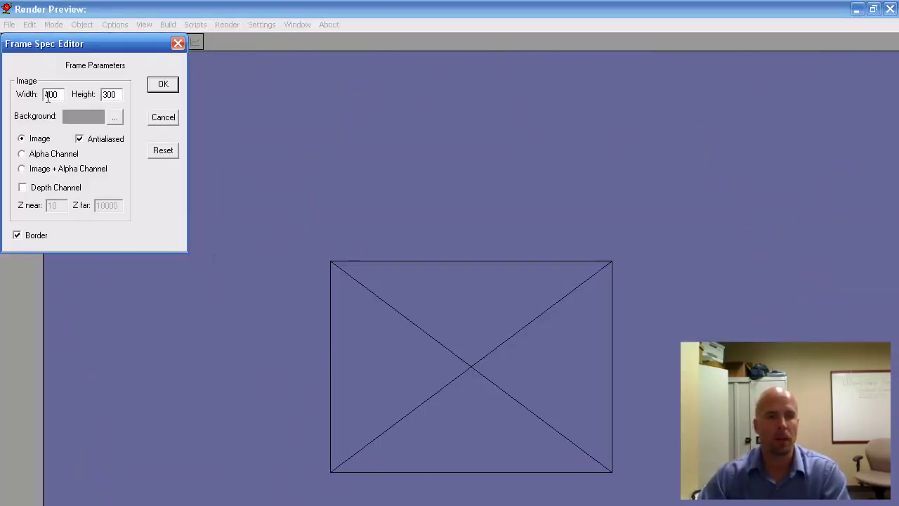
pyautogui.click(80, 139)
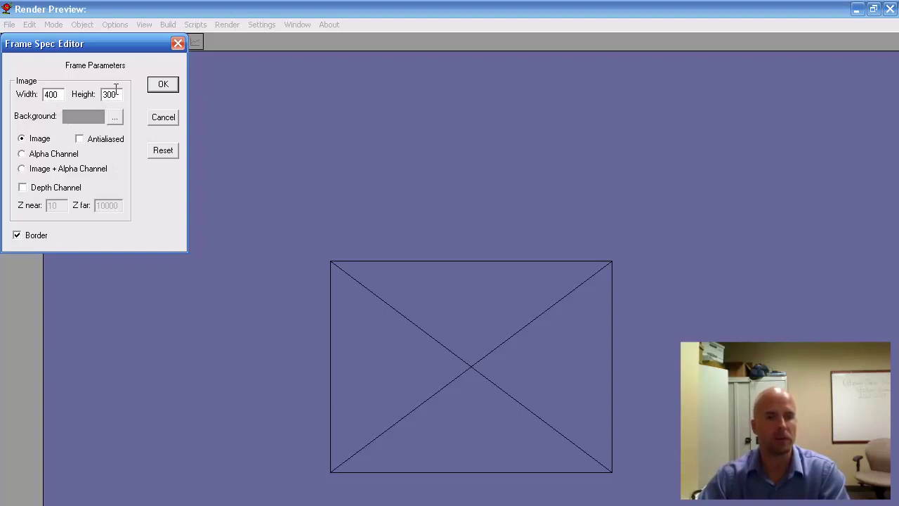
pyautogui.click(164, 88)
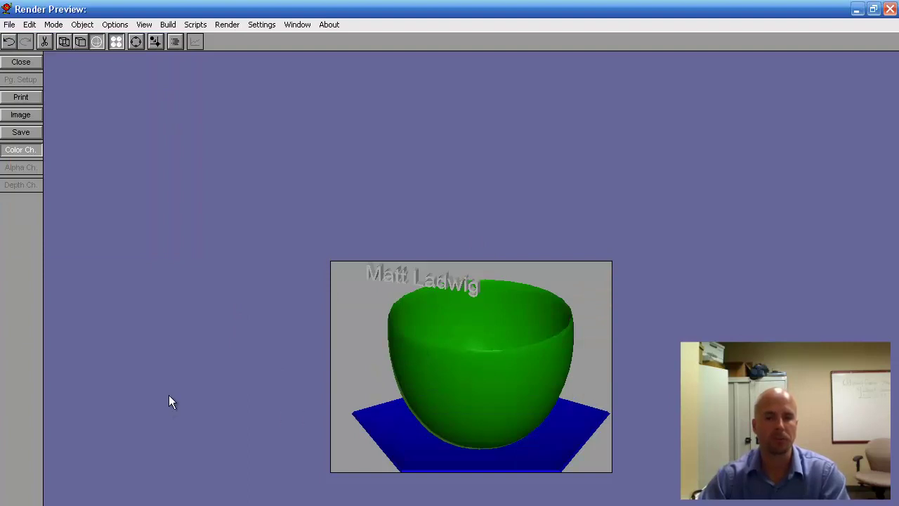
# Step: Set the render frame size to 800×600 and re-render
pyautogui.click(32, 115)
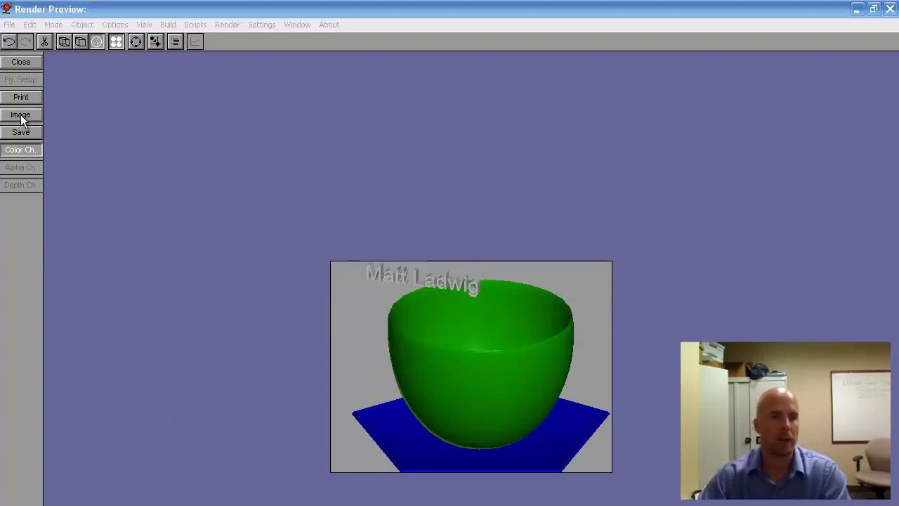
pyautogui.moveTo(62, 93); pyautogui.dragTo(39, 100)
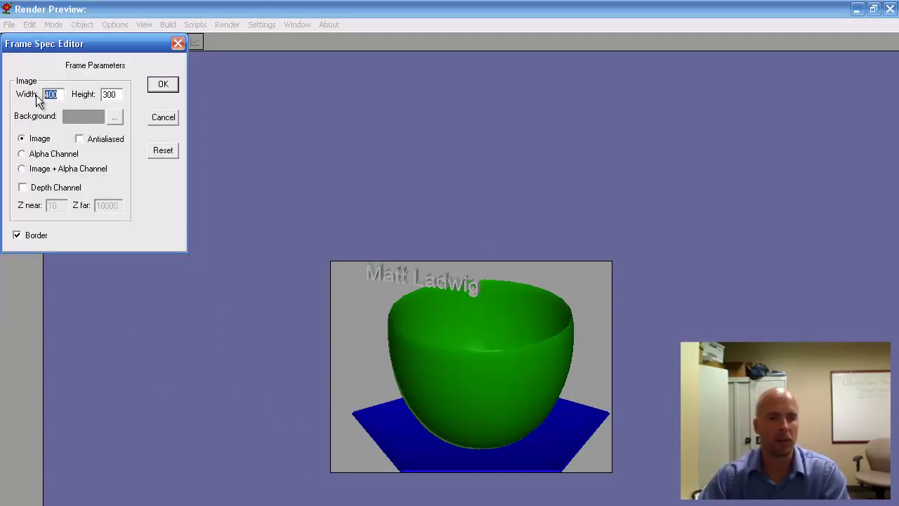
pyautogui.write('600')
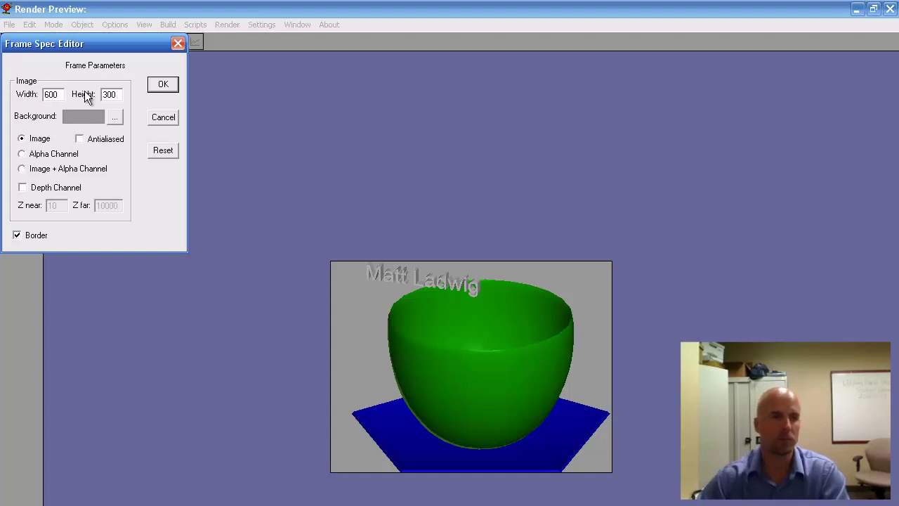
pyautogui.moveTo(64, 100); pyautogui.dragTo(41, 101)
pyautogui.write('800')
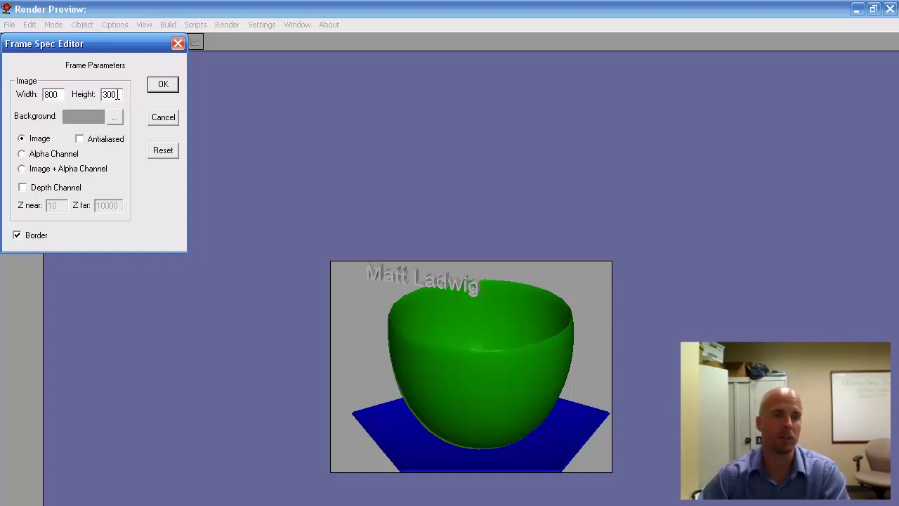
pyautogui.moveTo(115, 93); pyautogui.dragTo(85, 102)
pyautogui.write('600')
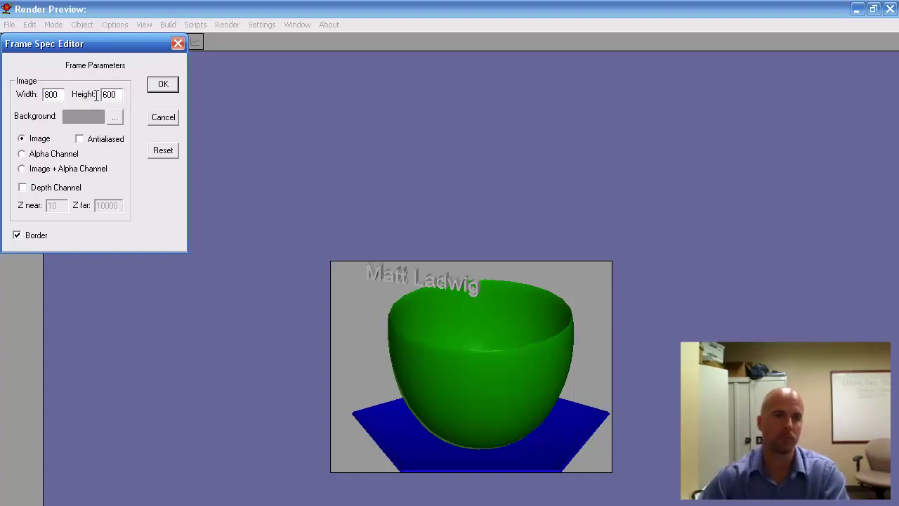
pyautogui.click(164, 84)
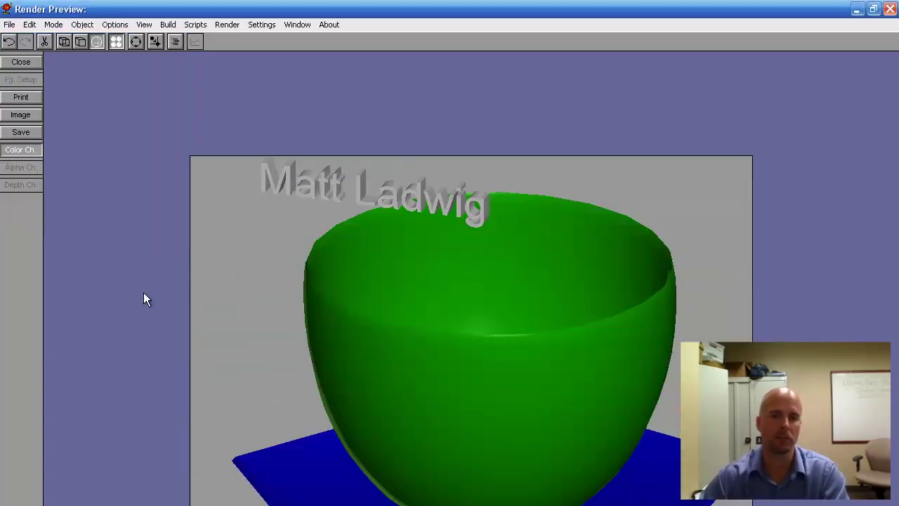
# Step: Change the render background to light green (RGB 215, 251, 167) and re-render
pyautogui.click(26, 118)
pyautogui.click(114, 117)
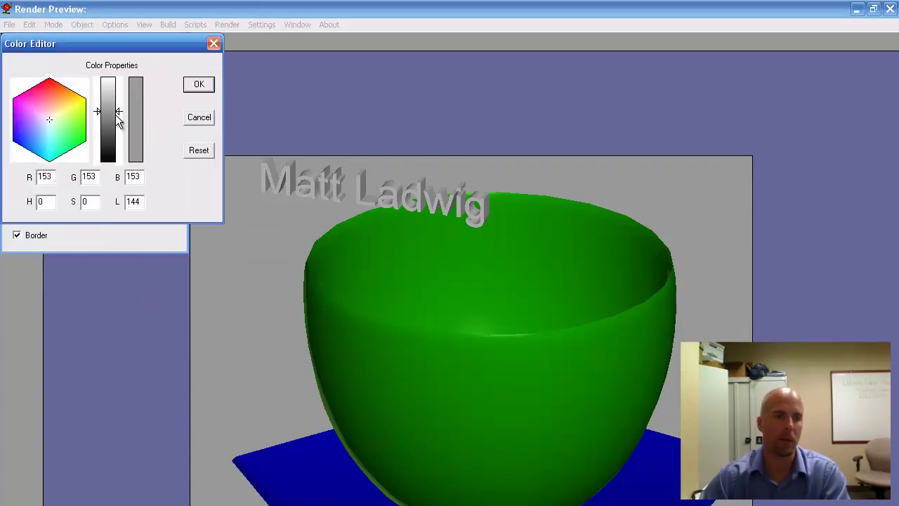
pyautogui.moveTo(79, 105); pyautogui.dragTo(83, 116)
pyautogui.click(112, 93)
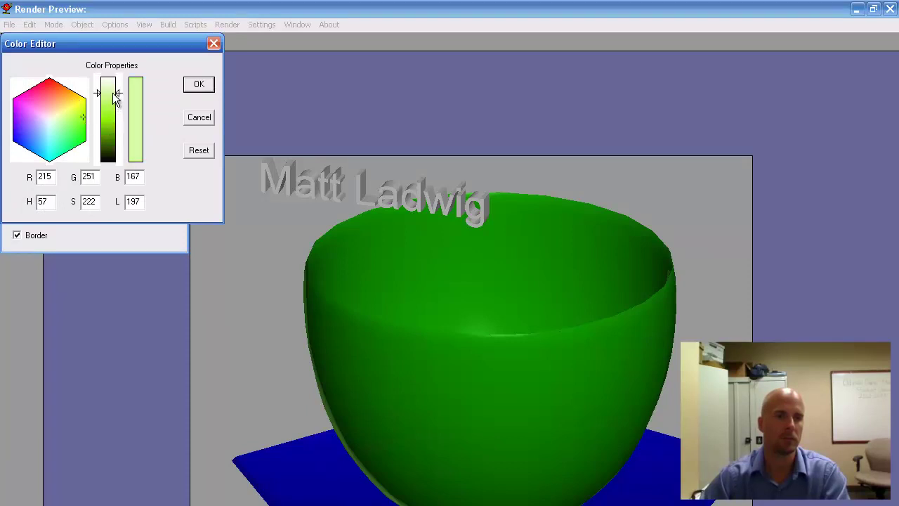
pyautogui.click(197, 85)
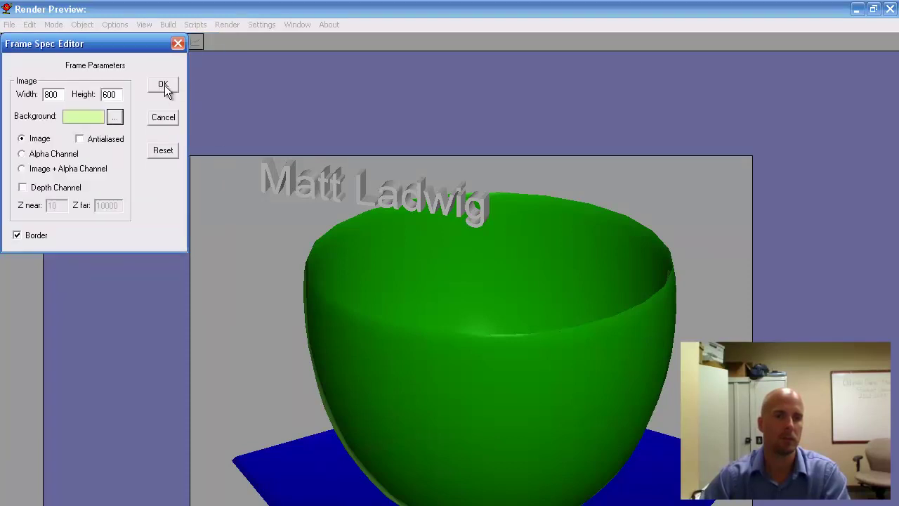
pyautogui.click(163, 85)
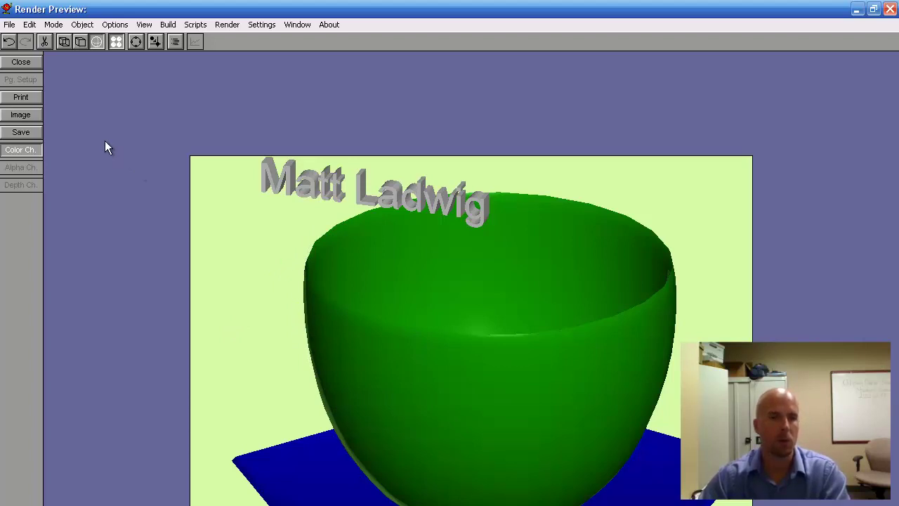
# Step: Enable antialiasing in the frame settings and re-render the 800×600 image
pyautogui.click(38, 116)
pyautogui.click(79, 139)
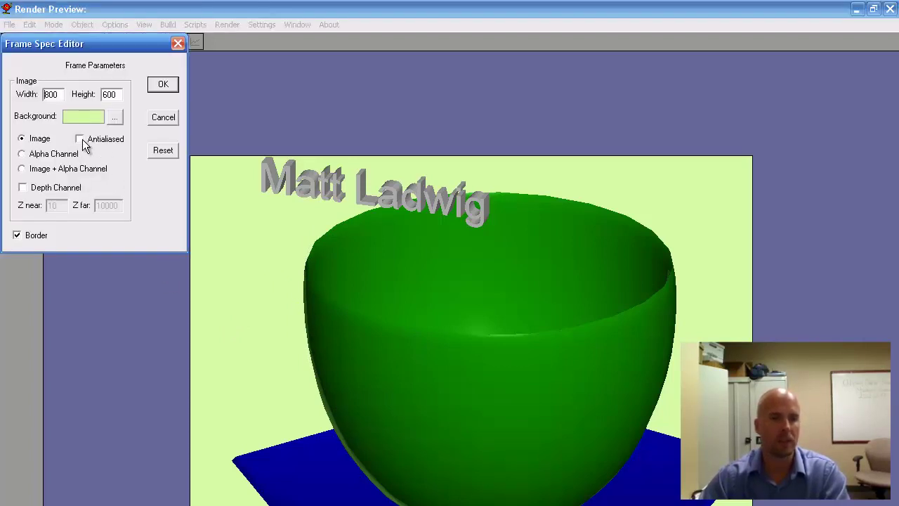
pyautogui.click(163, 84)
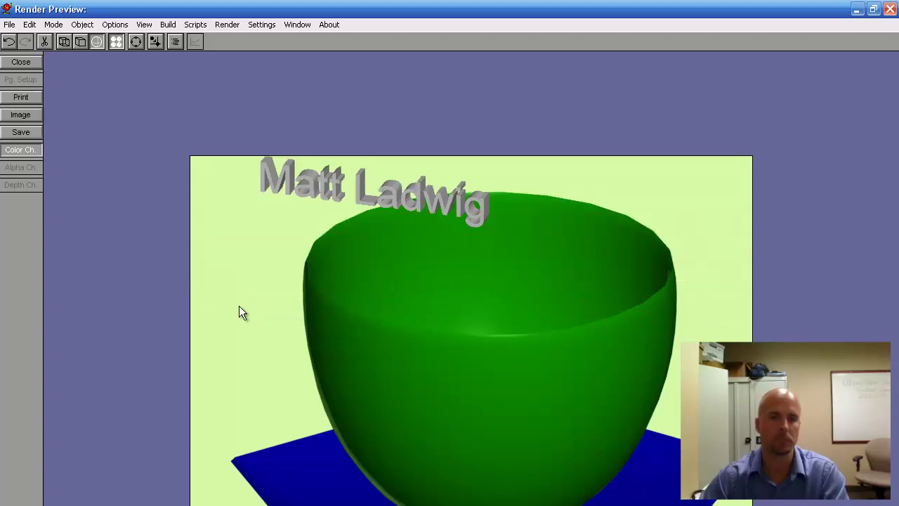
pyautogui.click(36, 115)
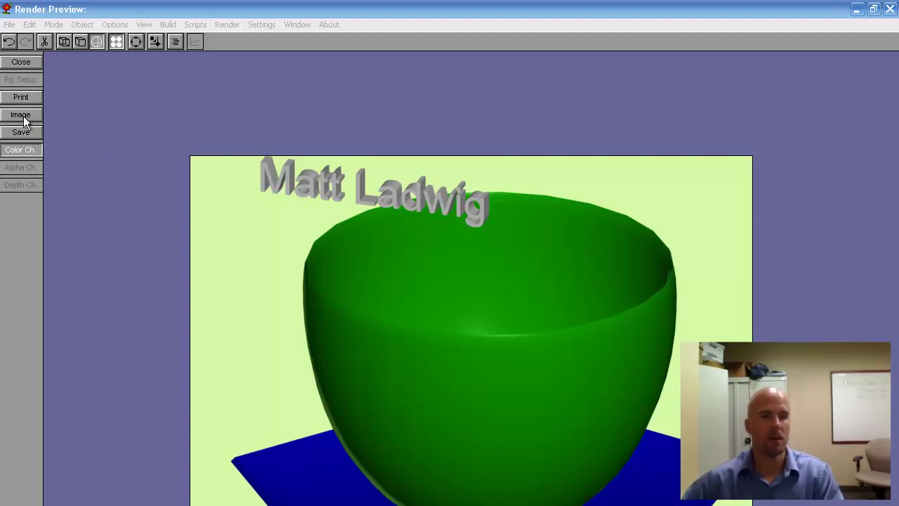
# Step: Save the render as JPG 'pottery ml.jpg' on the Desktop and open it to check
pyautogui.click(9, 24)
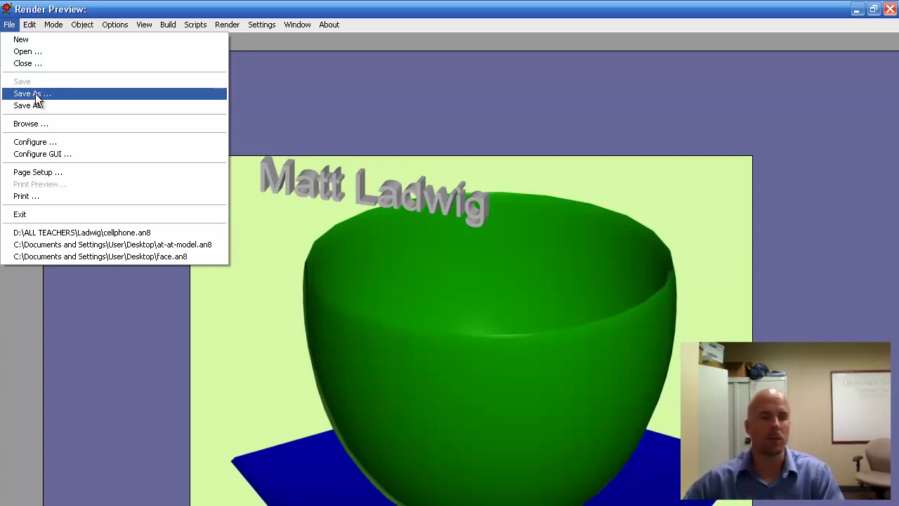
pyautogui.click(239, 93)
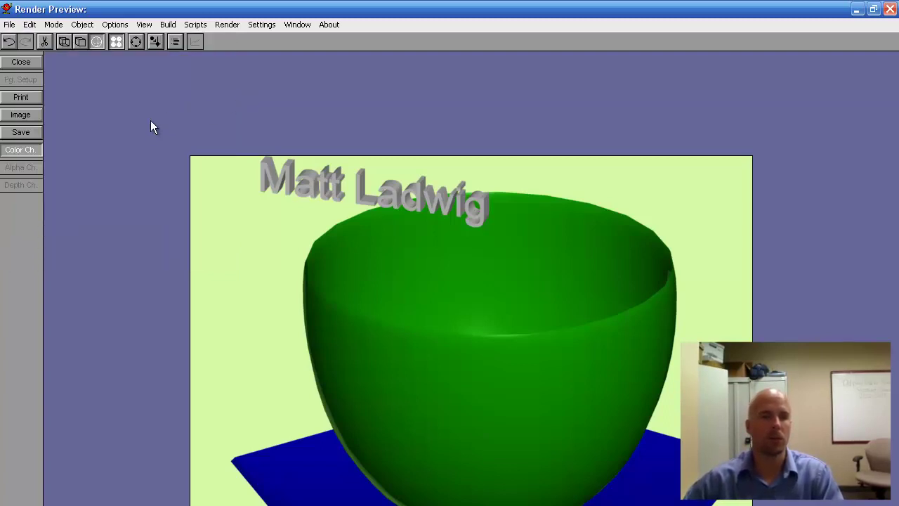
pyautogui.click(9, 133)
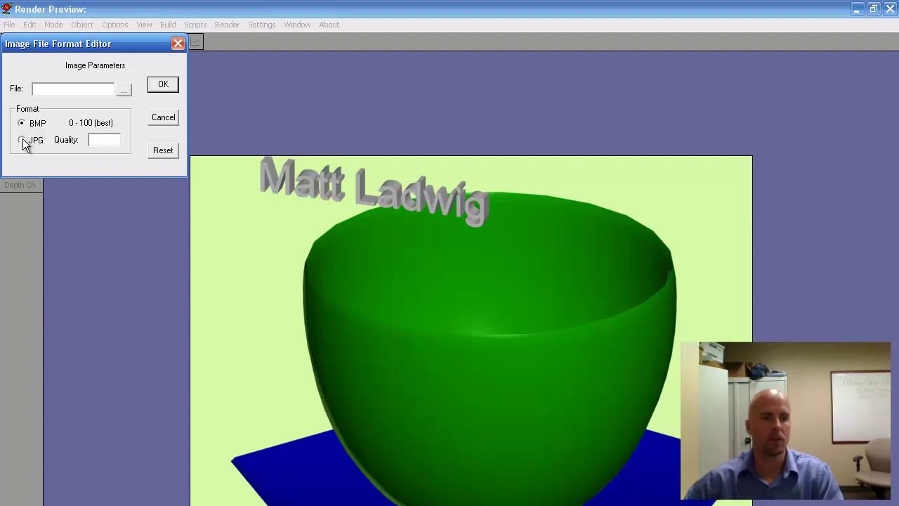
pyautogui.click(21, 140)
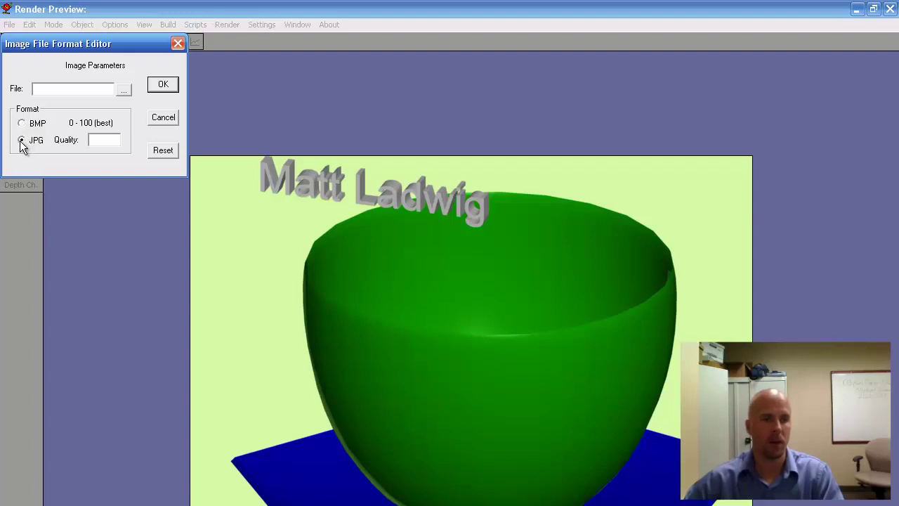
pyautogui.click(123, 93)
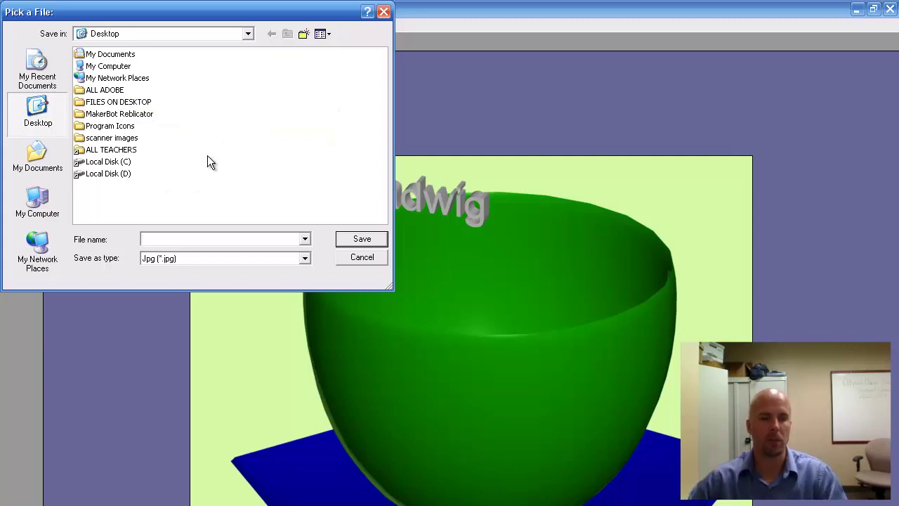
pyautogui.write('po')
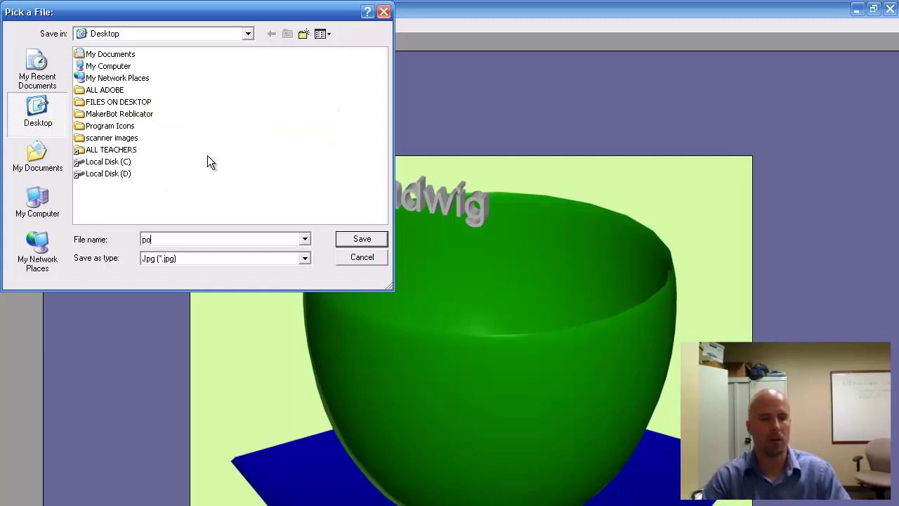
pyautogui.write('ttery ml')
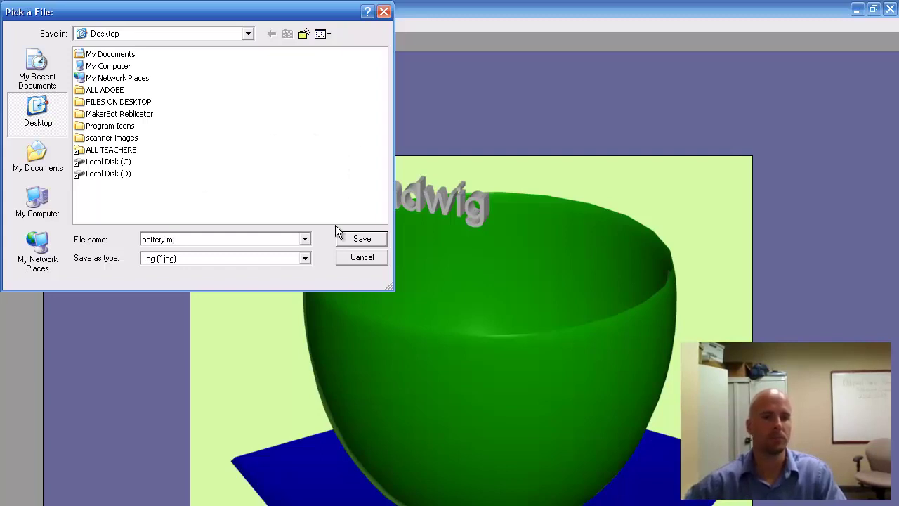
pyautogui.click(361, 241)
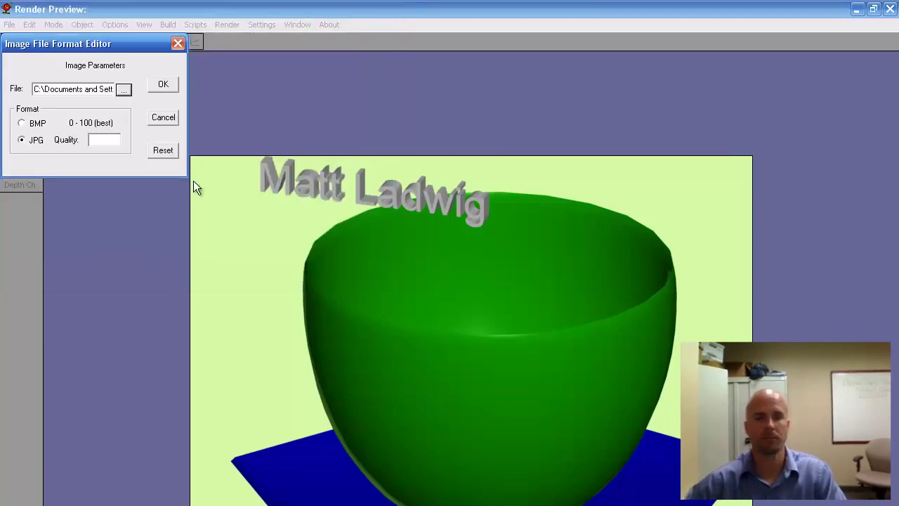
pyautogui.click(162, 85)
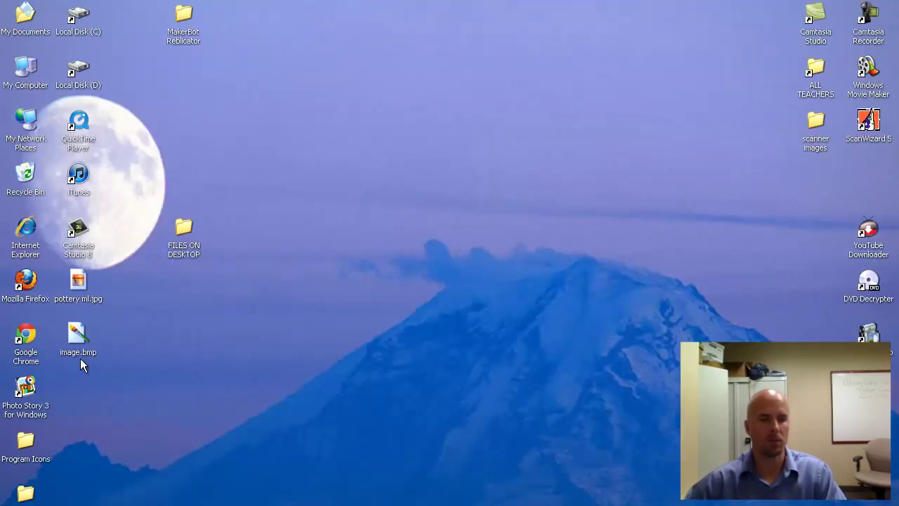
pyautogui.click(78, 282)
pyautogui.doubleClick(78, 282)
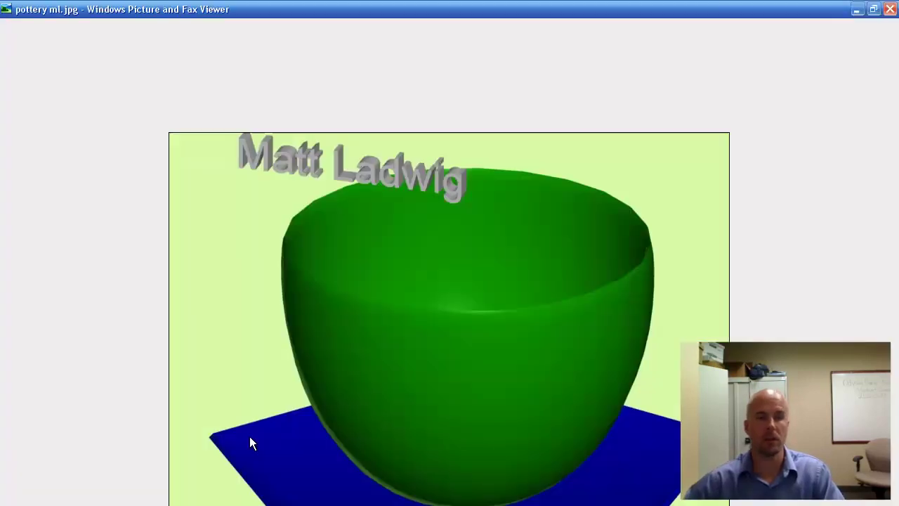